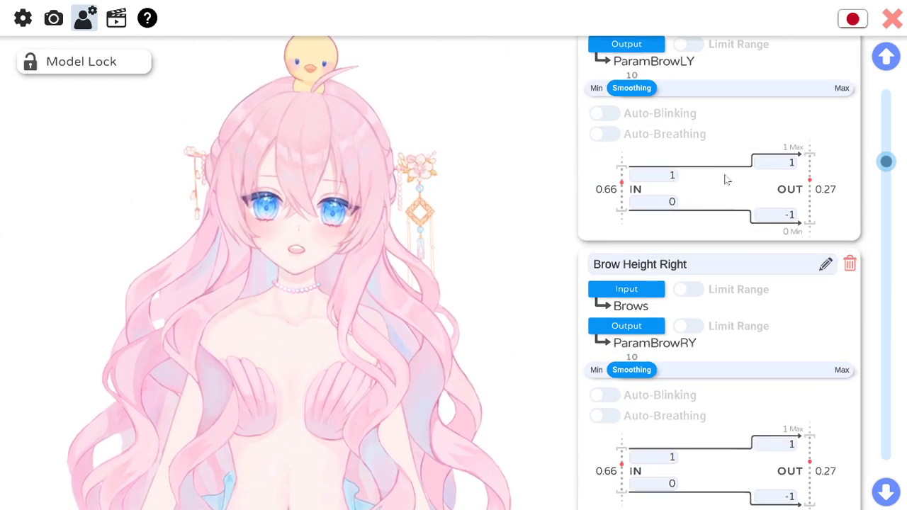
- Try an output range for Blush when smiling with the upper value at -1 and the lower value at 0
{"action": "scroll", "coordinate": [706, 185], "scroll_direction": "down", "scroll_amount": 3}
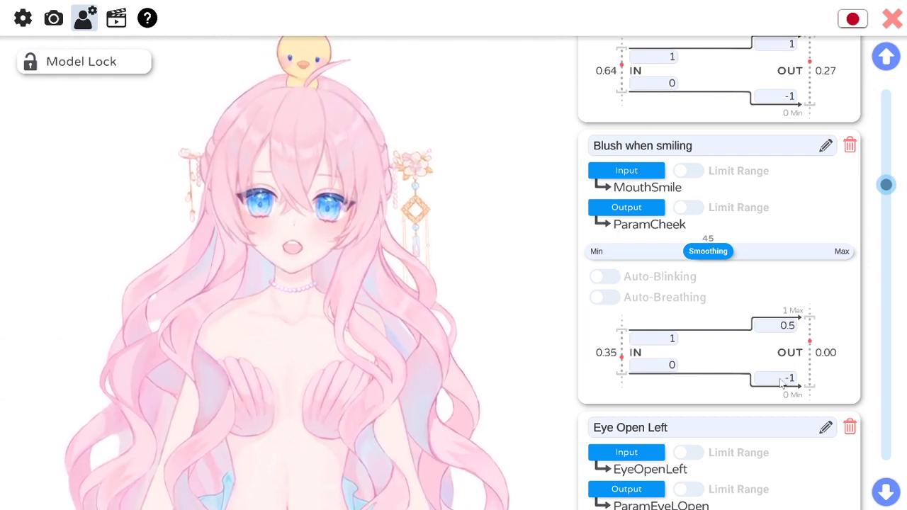
{"action": "left_click", "coordinate": [780, 330]}
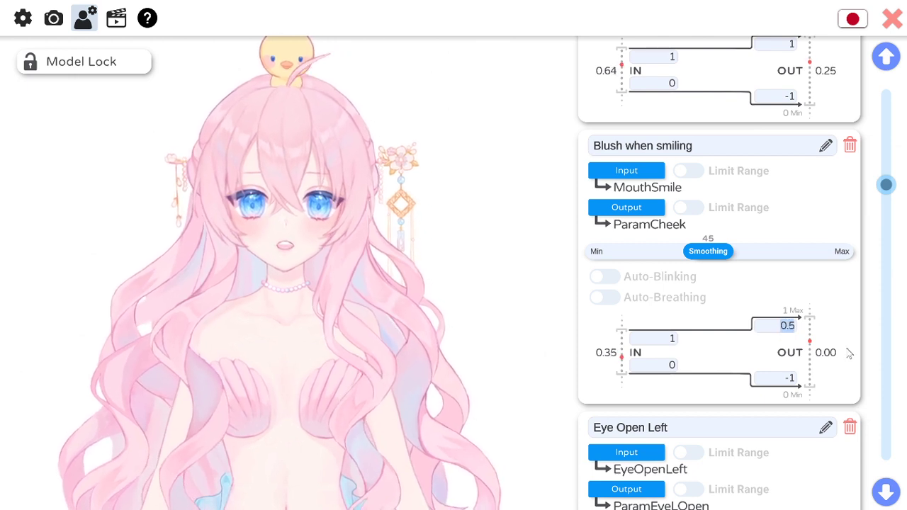
{"action": "key", "text": "BackSpace"}
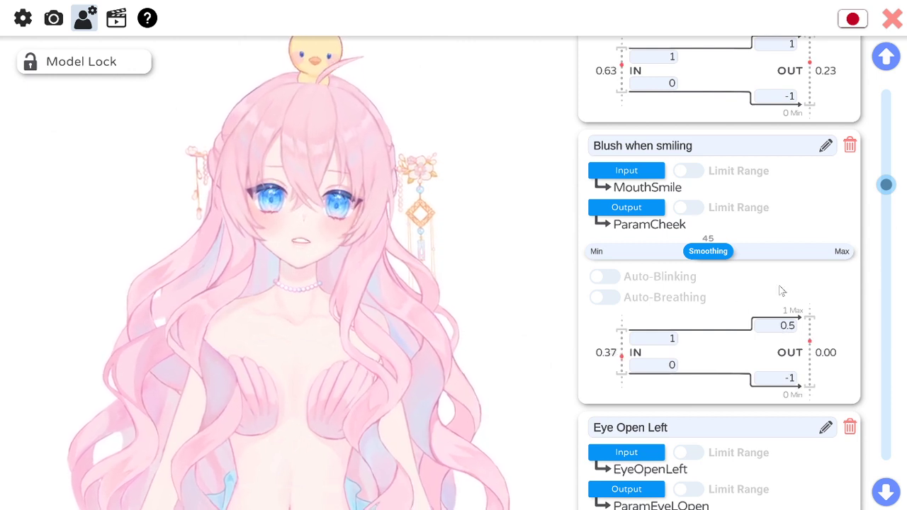
{"action": "left_click", "coordinate": [779, 326]}
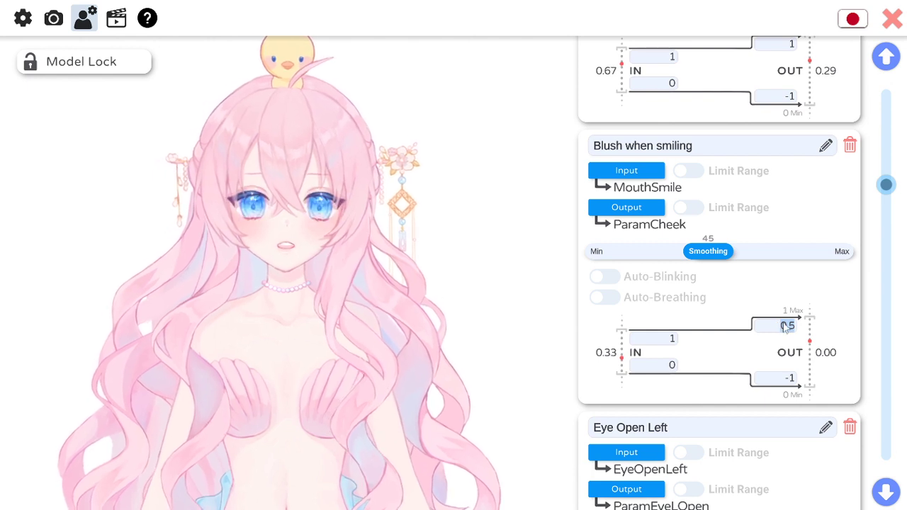
{"action": "type", "text": "1"}
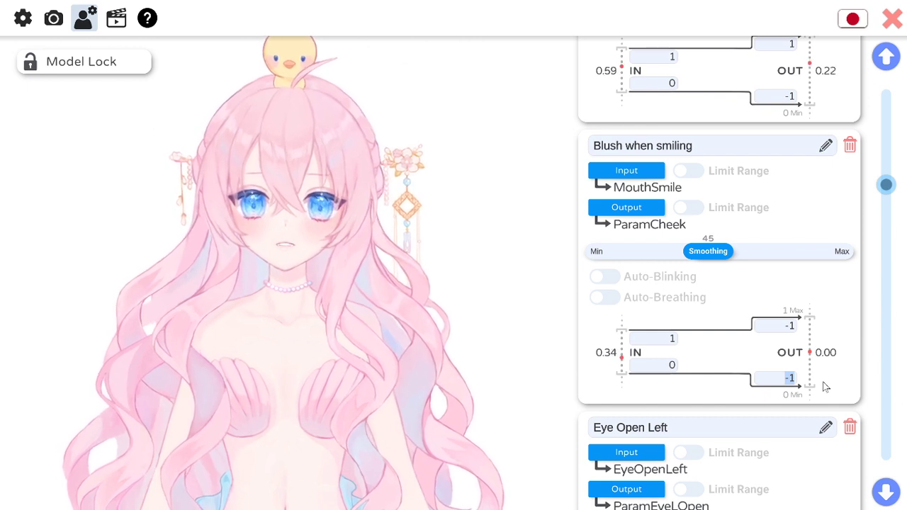
{"action": "type", "text": "0"}
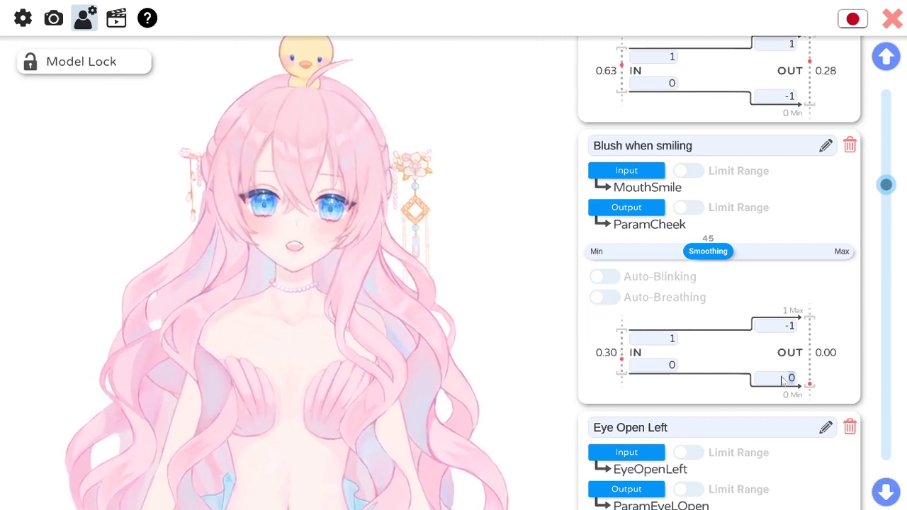
- Restore the Blush when smiling output range to a lower value of -1 and an upper value of 0.5
{"action": "key", "text": "BackSpace"}
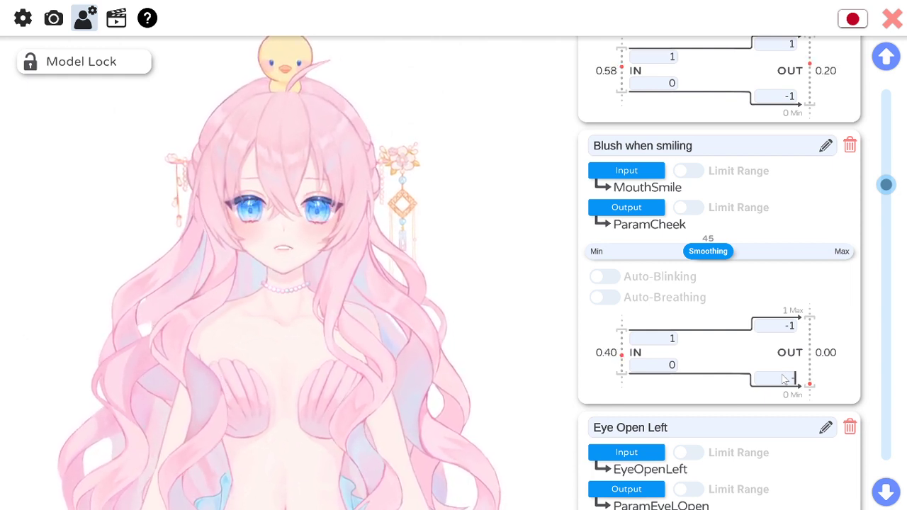
{"action": "left_click", "coordinate": [782, 328]}
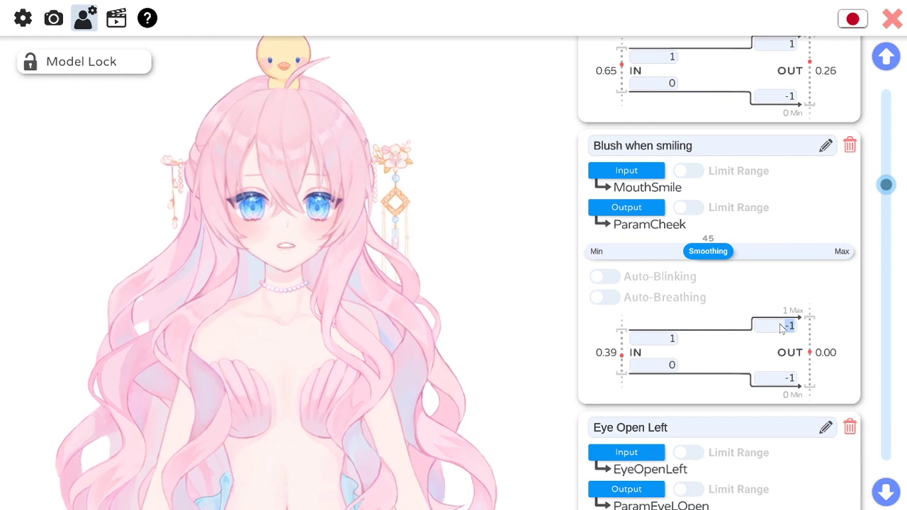
{"action": "type", "text": "0.5"}
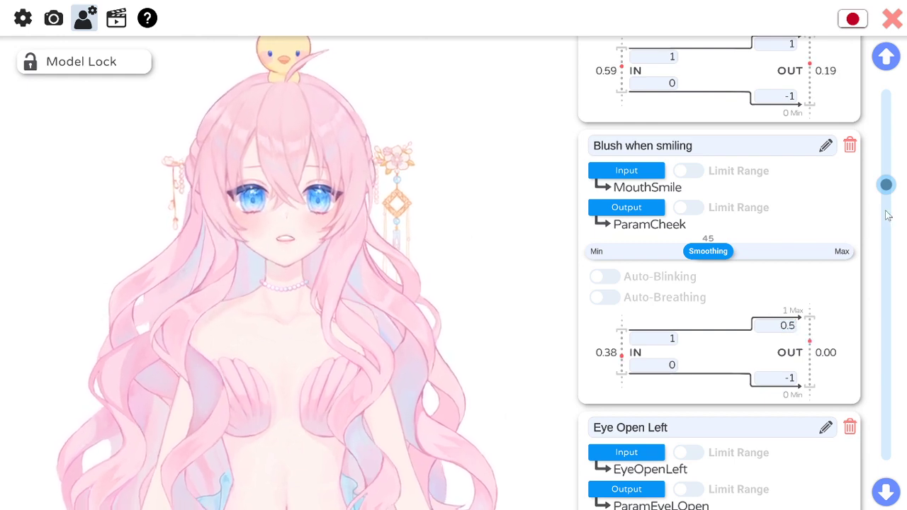
- Try a lower output value of 0 for Eye Smile Right, and set it back to -1
{"action": "scroll", "coordinate": [891, 215], "scroll_direction": "down", "scroll_amount": 5}
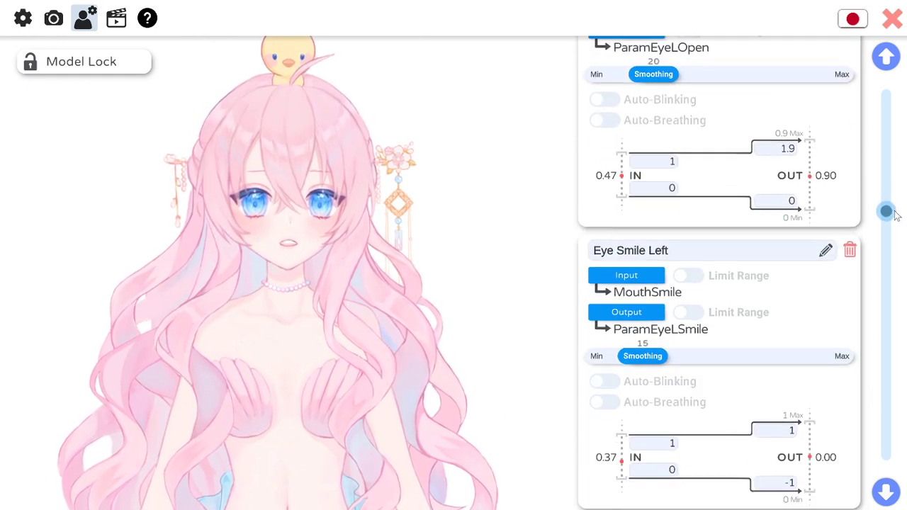
{"action": "scroll", "coordinate": [895, 215], "scroll_direction": "up", "scroll_amount": 1}
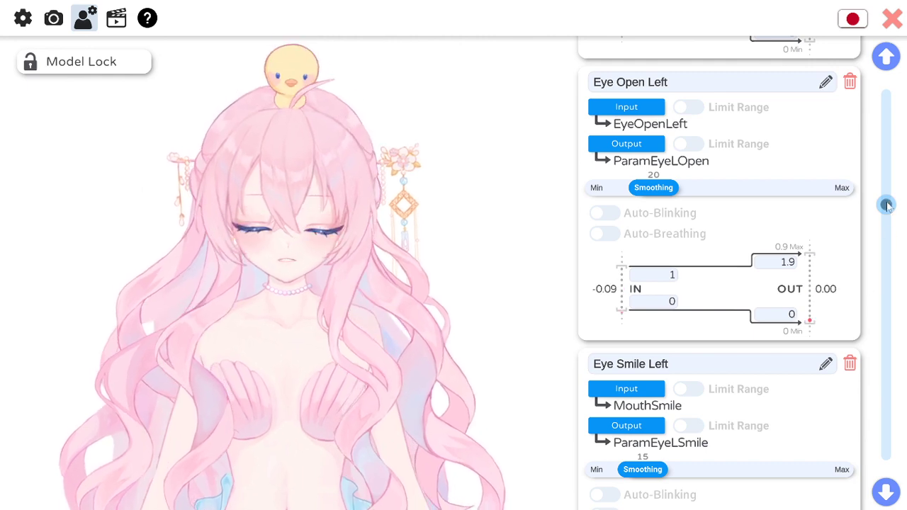
{"action": "left_click_drag", "start_coordinate": [887, 205], "coordinate": [883, 253]}
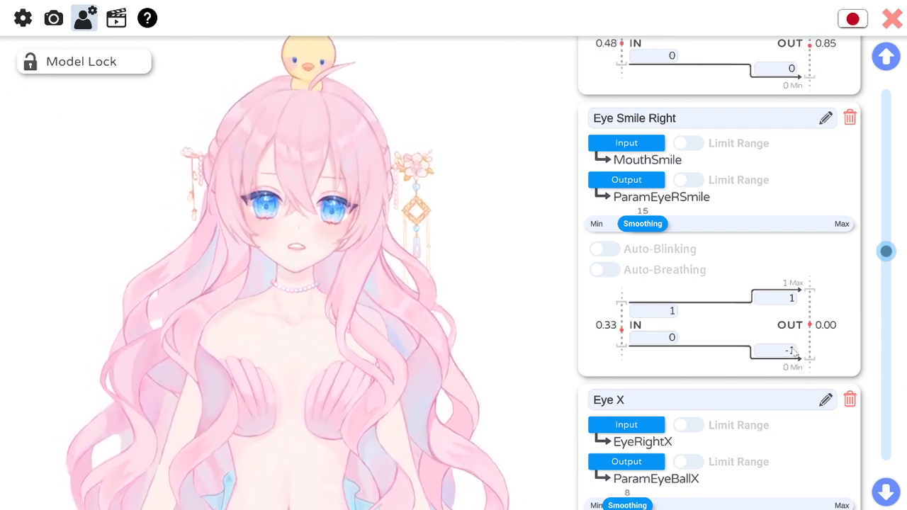
{"action": "left_click", "coordinate": [792, 351]}
{"action": "type", "text": "0"}
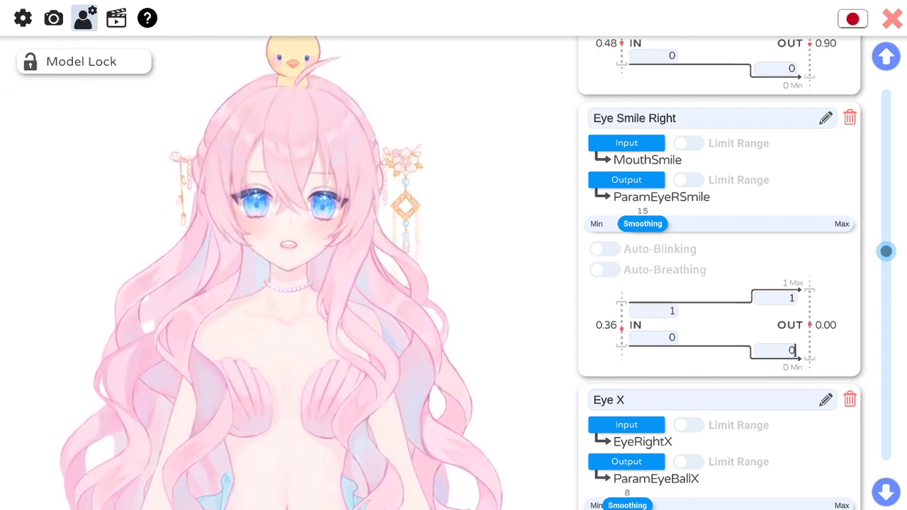
{"action": "key", "text": "Return"}
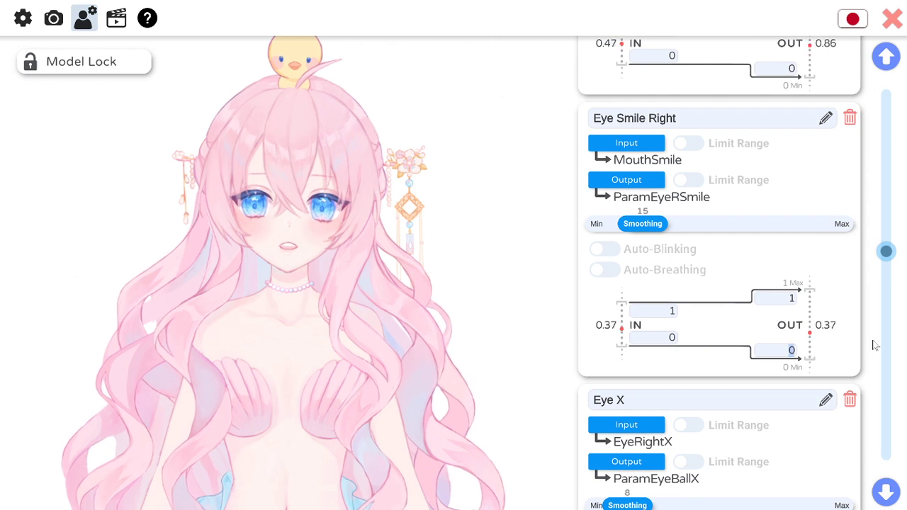
{"action": "type", "text": "-1"}
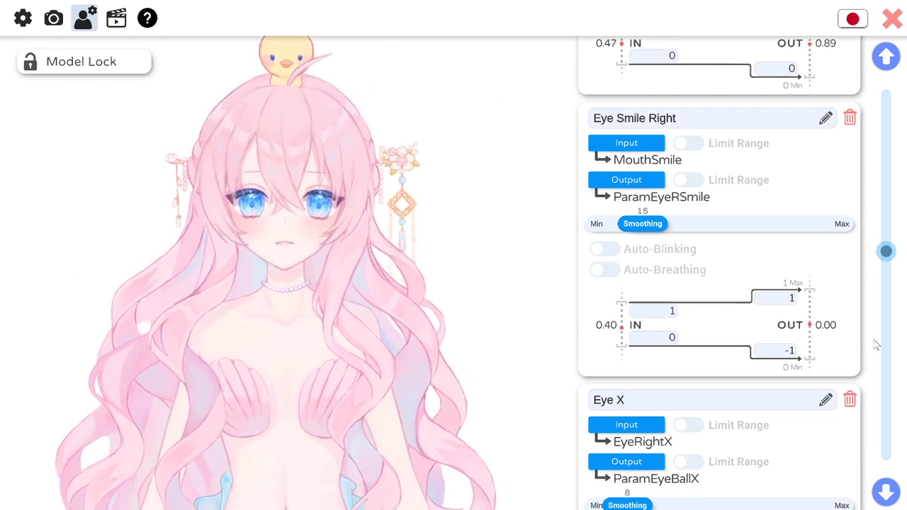
- Filter the face tracking parameters by "eye" and choose EyeOpenLeft as the input for Eye Open Right
{"action": "scroll", "coordinate": [756, 361], "scroll_direction": "up", "scroll_amount": 4}
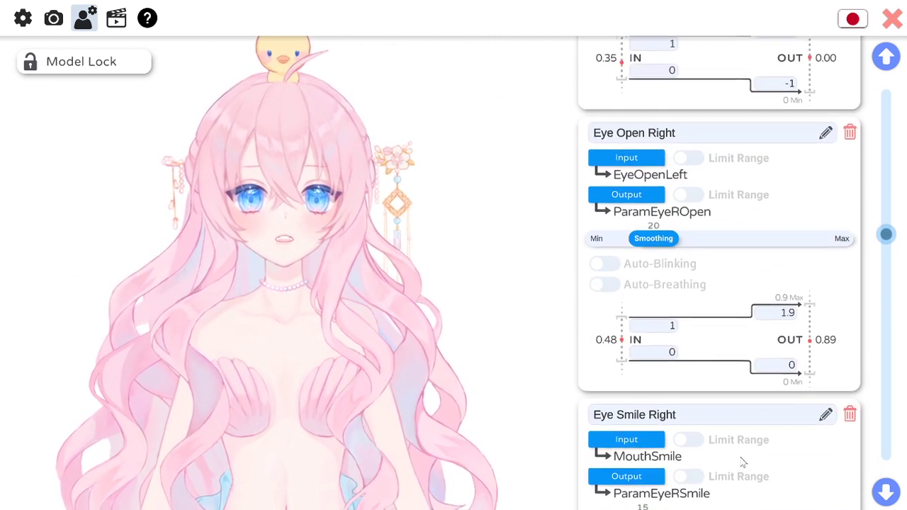
{"action": "scroll", "coordinate": [790, 223], "scroll_direction": "up", "scroll_amount": 3}
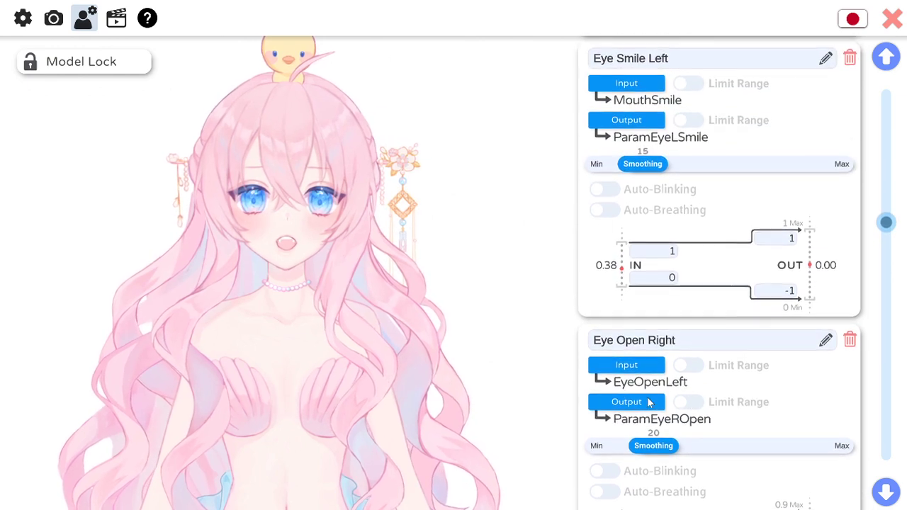
{"action": "left_click", "coordinate": [648, 367]}
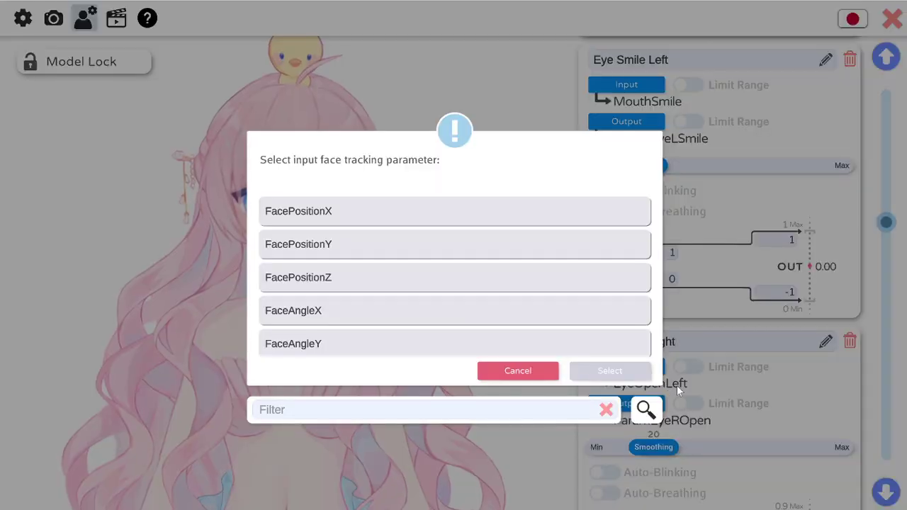
{"action": "scroll", "coordinate": [452, 323], "scroll_direction": "down", "scroll_amount": 3}
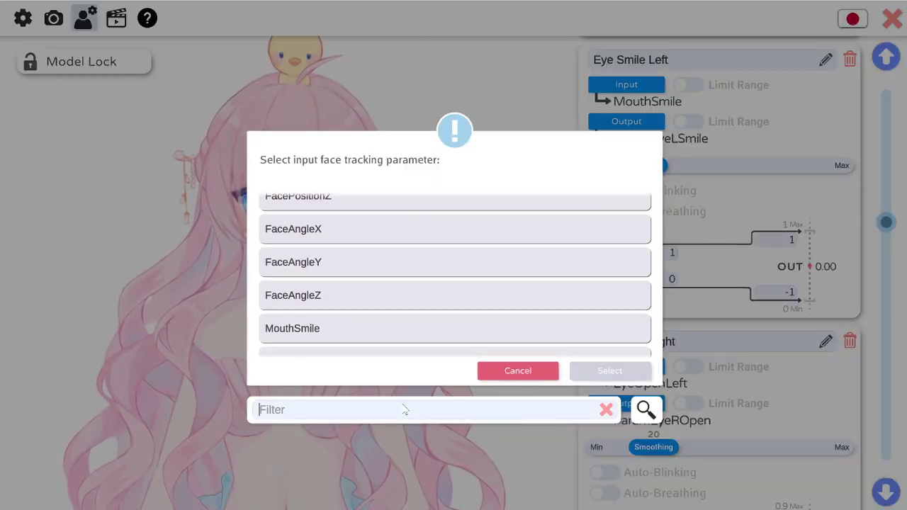
{"action": "type", "text": "eye"}
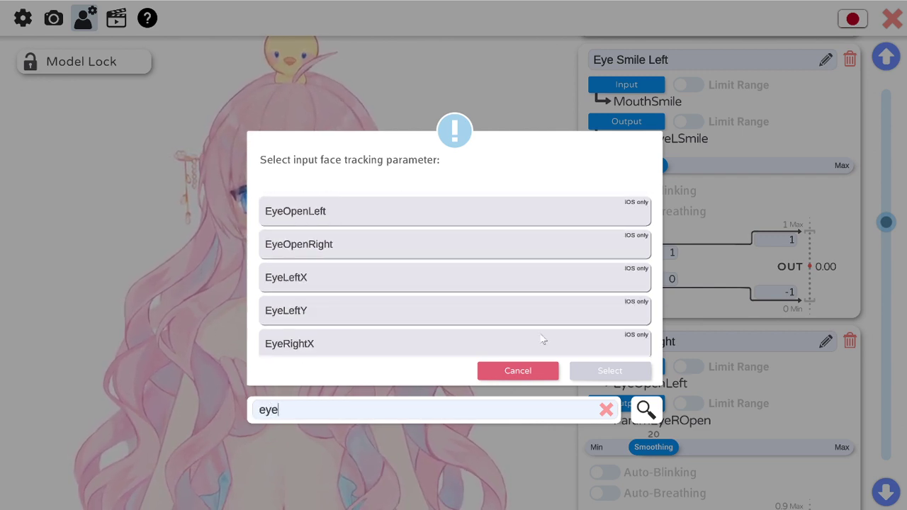
{"action": "left_click", "coordinate": [292, 206]}
{"action": "left_click", "coordinate": [608, 370]}
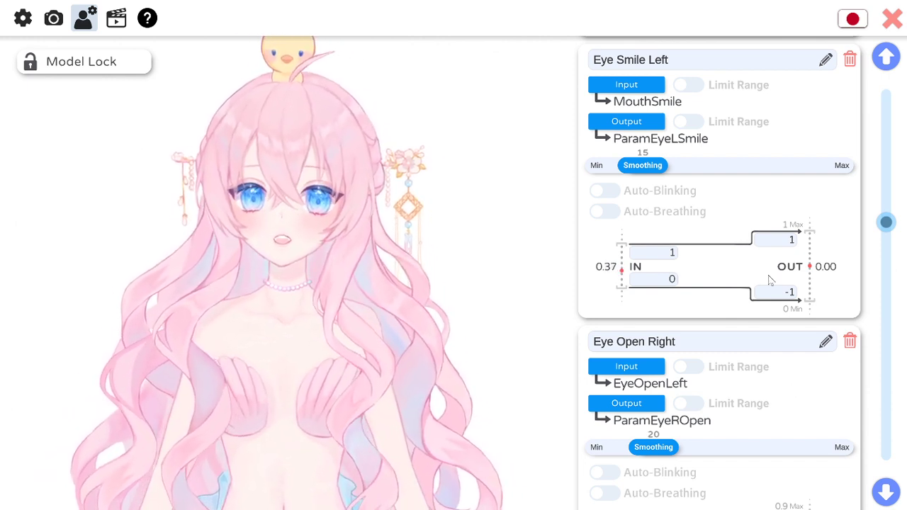
- Examine the input and output ranges of the eye, Mouth Smile and Mouth Open parameters
{"action": "scroll", "coordinate": [787, 201], "scroll_direction": "up", "scroll_amount": 2}
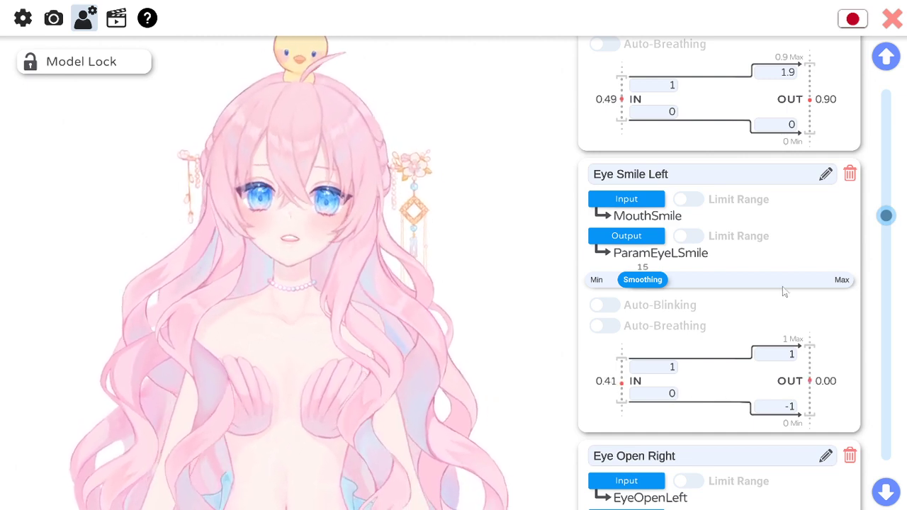
{"action": "scroll", "coordinate": [787, 312], "scroll_direction": "down", "scroll_amount": 5}
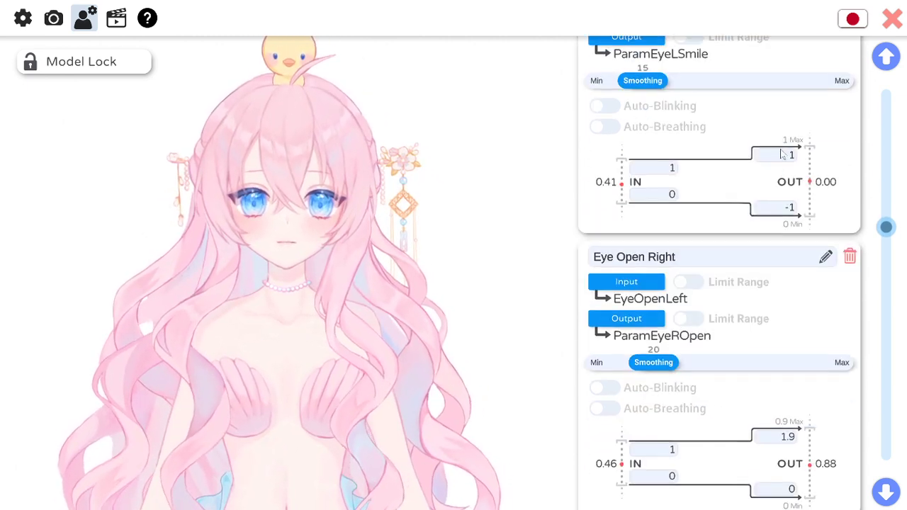
{"action": "scroll", "coordinate": [851, 328], "scroll_direction": "down", "scroll_amount": 5}
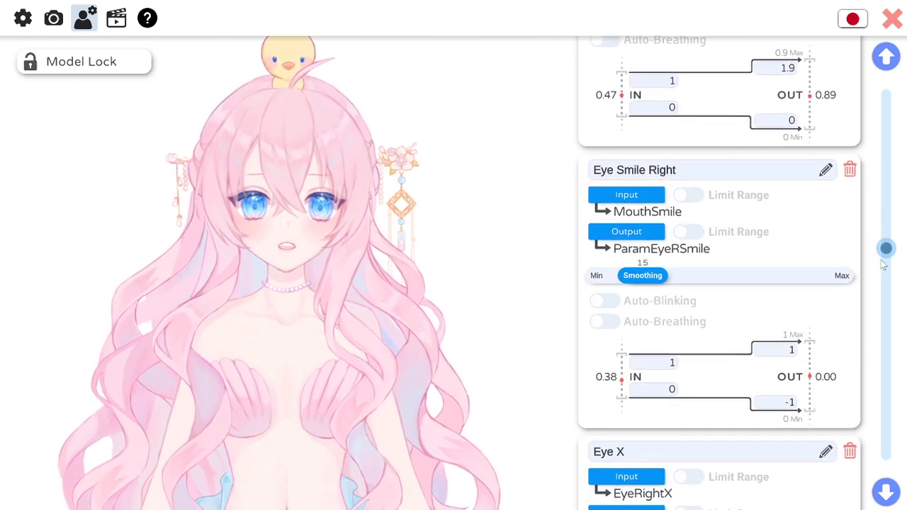
{"action": "left_click_drag", "start_coordinate": [898, 277], "coordinate": [902, 299]}
{"action": "scroll", "coordinate": [901, 301], "scroll_direction": "down", "scroll_amount": 3}
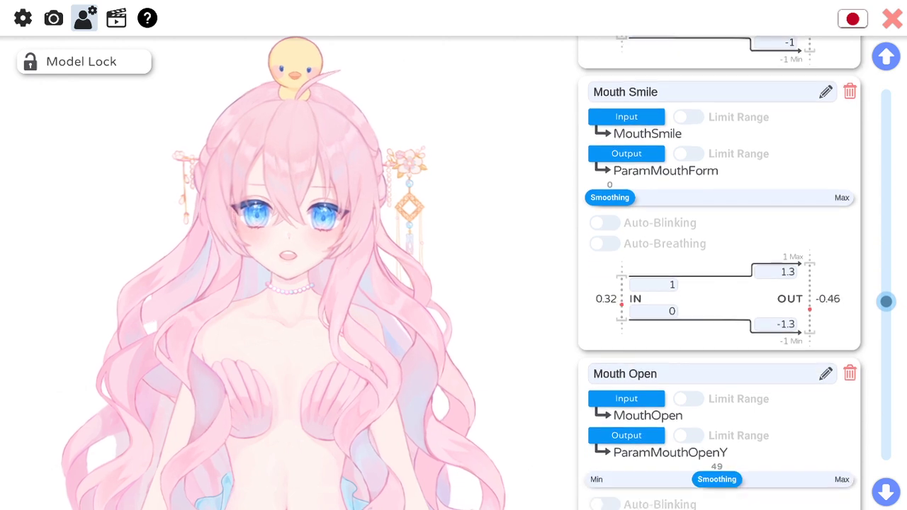
{"action": "scroll", "coordinate": [900, 303], "scroll_direction": "down", "scroll_amount": 5}
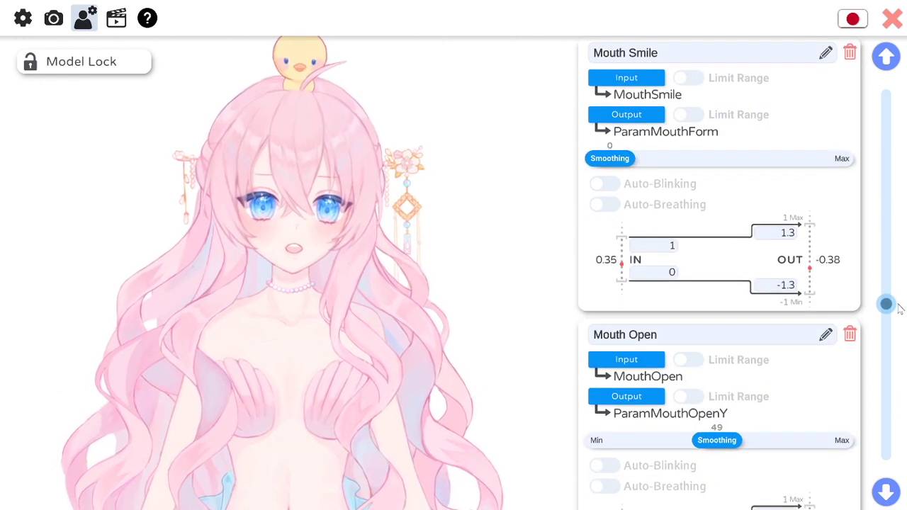
{"action": "scroll", "coordinate": [901, 318], "scroll_direction": "down", "scroll_amount": 2}
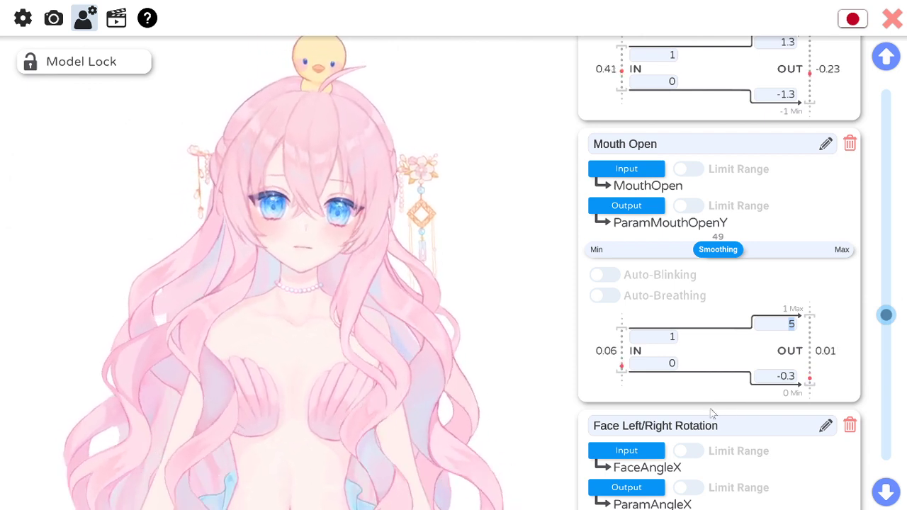
{"action": "left_click", "coordinate": [655, 341]}
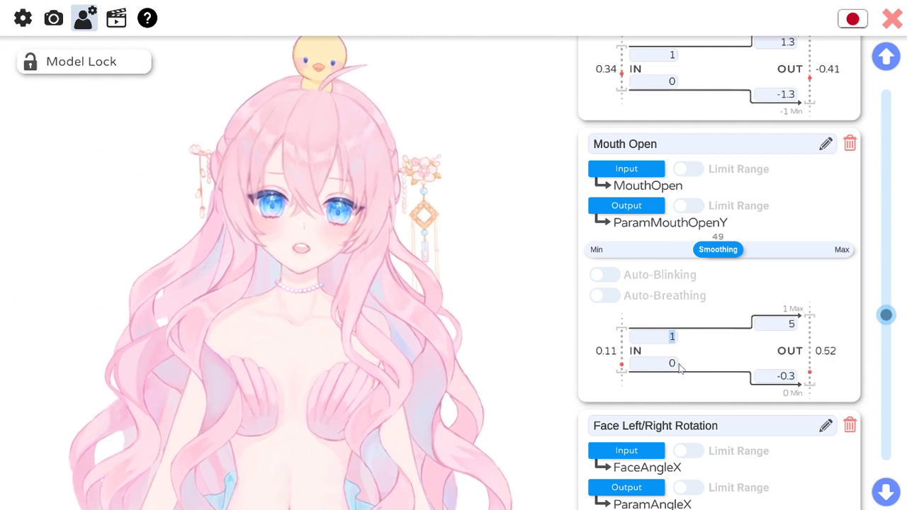
{"action": "left_click", "coordinate": [671, 368]}
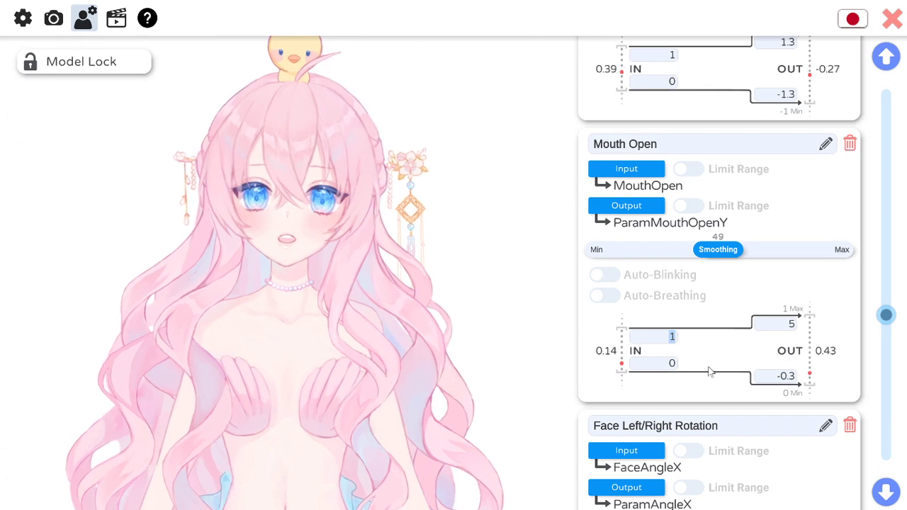
- Review the input, output and smoothing settings of the face rotation and body rotation parameters
{"action": "scroll", "coordinate": [705, 370], "scroll_direction": "down", "scroll_amount": 2}
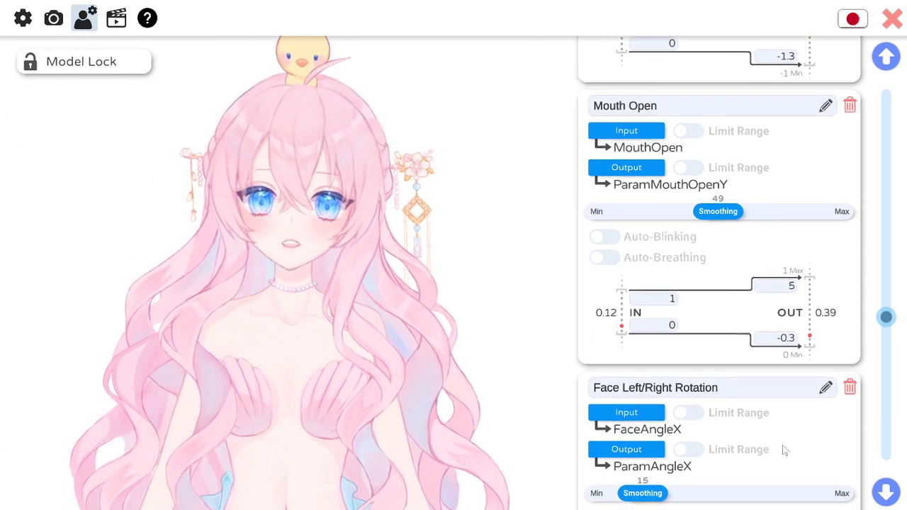
{"action": "scroll", "coordinate": [785, 449], "scroll_direction": "down", "scroll_amount": 7}
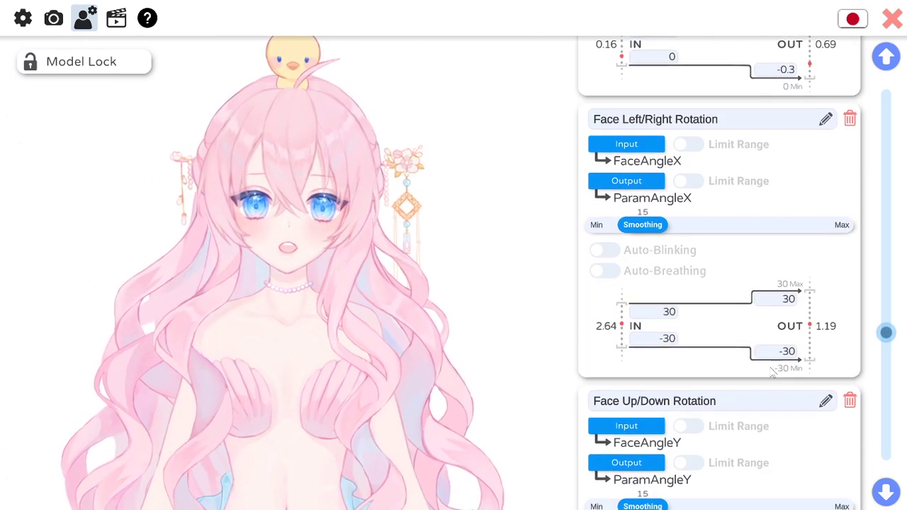
{"action": "scroll", "coordinate": [779, 449], "scroll_direction": "down", "scroll_amount": 6}
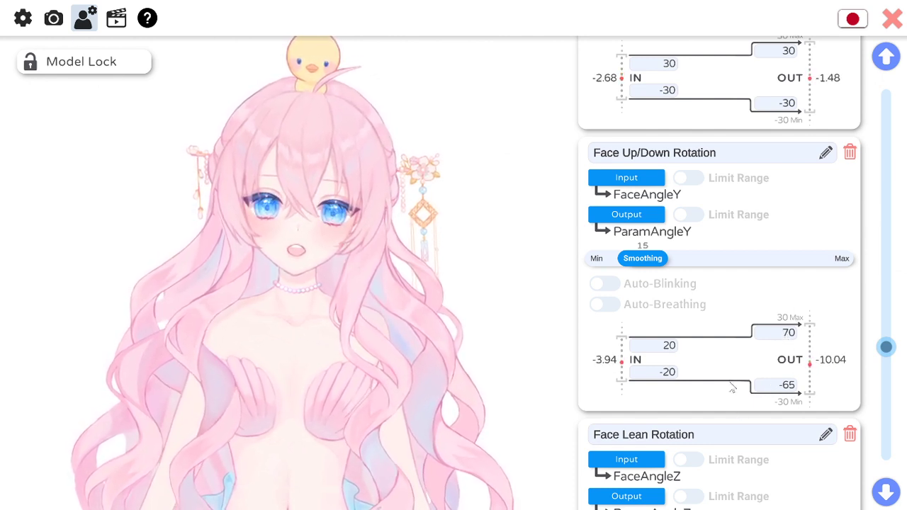
{"action": "scroll", "coordinate": [711, 398], "scroll_direction": "down", "scroll_amount": 5}
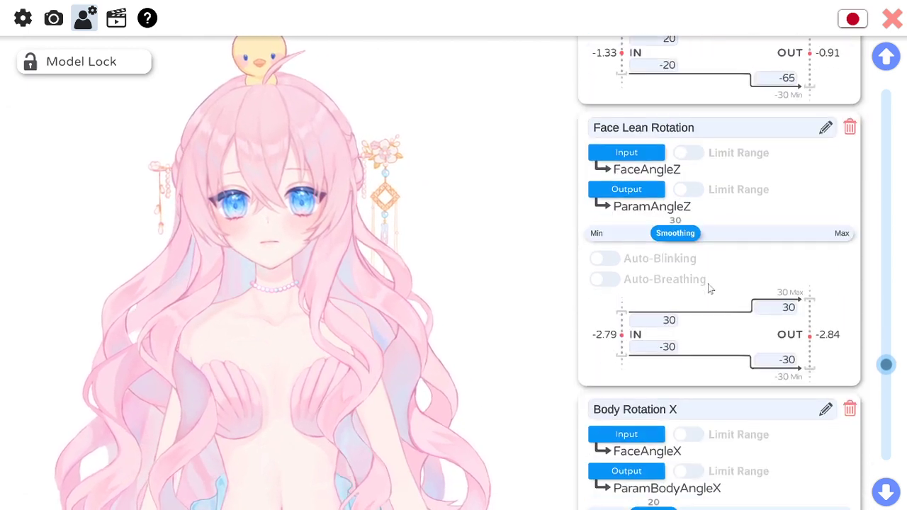
{"action": "scroll", "coordinate": [709, 289], "scroll_direction": "down", "scroll_amount": 6}
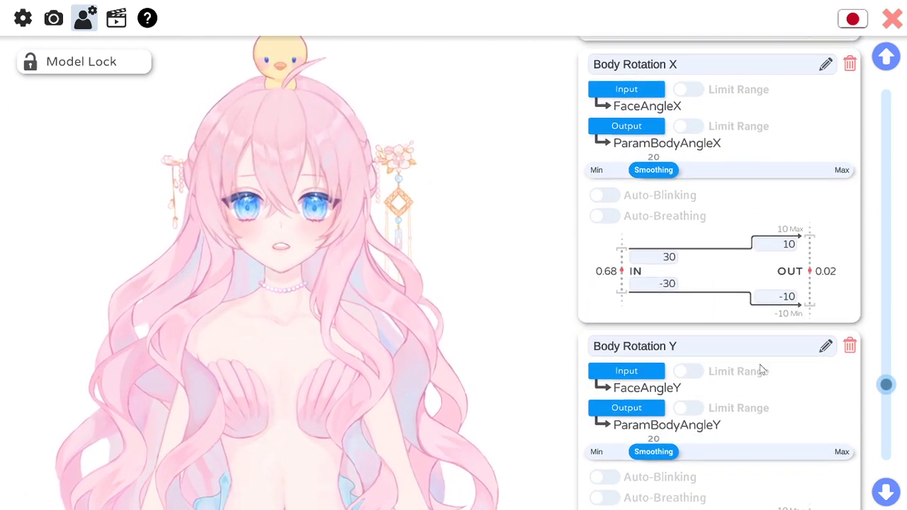
{"action": "scroll", "coordinate": [761, 370], "scroll_direction": "down", "scroll_amount": 9}
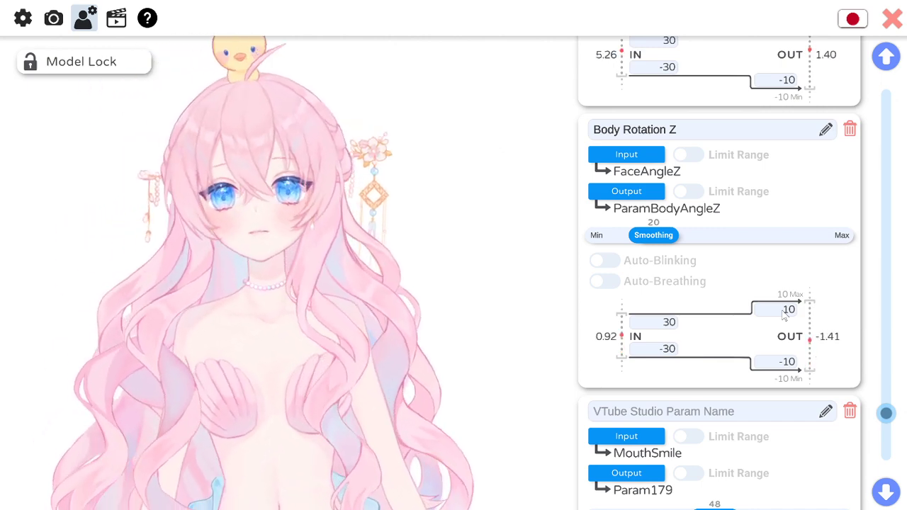
- Reverse the output range of Body Rotation Z by setting its upper value to -10 and lower value to 10
{"action": "left_click", "coordinate": [788, 312]}
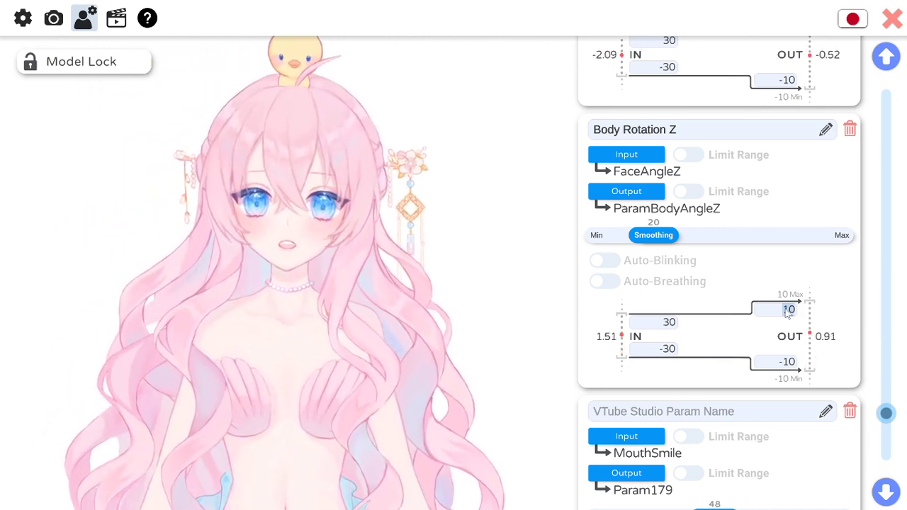
{"action": "type", "text": "-10"}
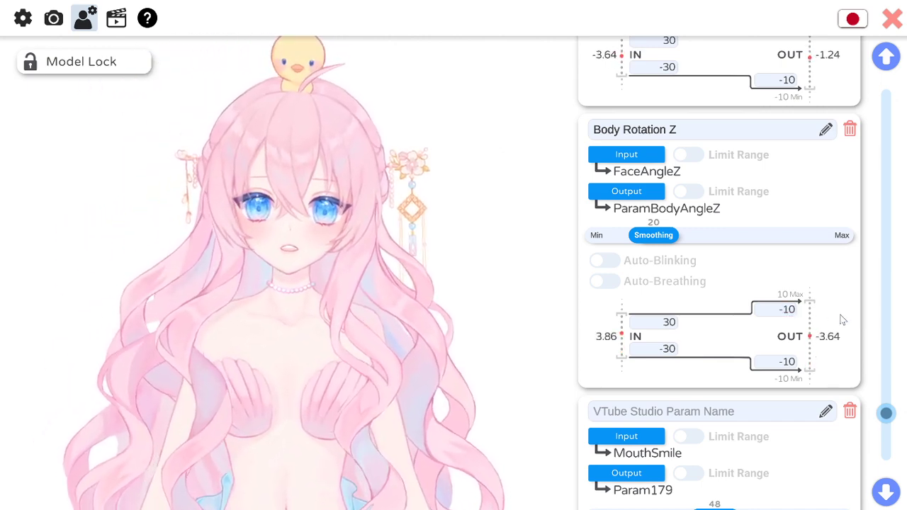
{"action": "left_click", "coordinate": [790, 365]}
{"action": "type", "text": "10"}
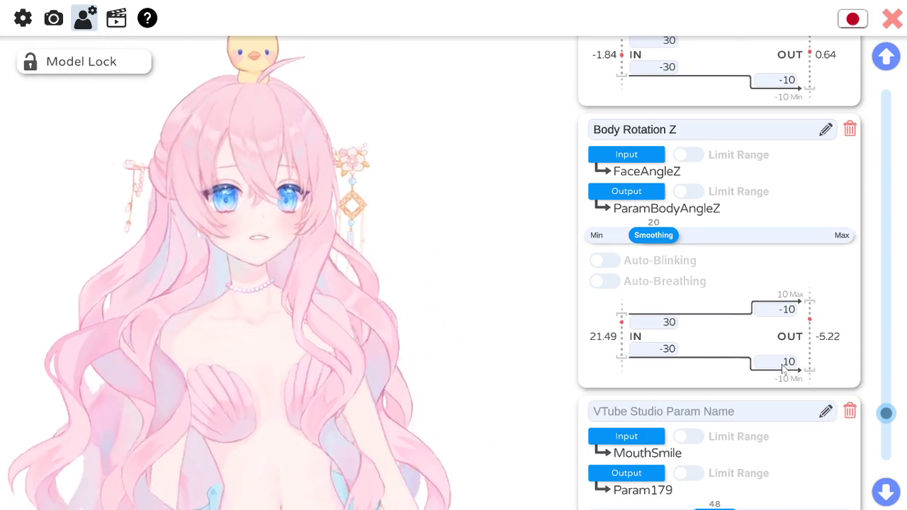
- Try FacePositionX and FaceAngleX as the face tracking input for Body Rotation Z
{"action": "left_click", "coordinate": [616, 156]}
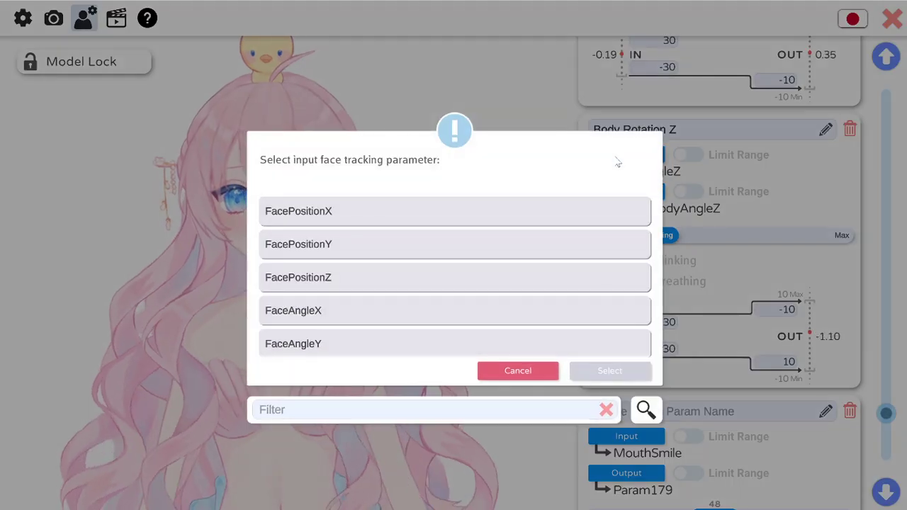
{"action": "left_click", "coordinate": [329, 221]}
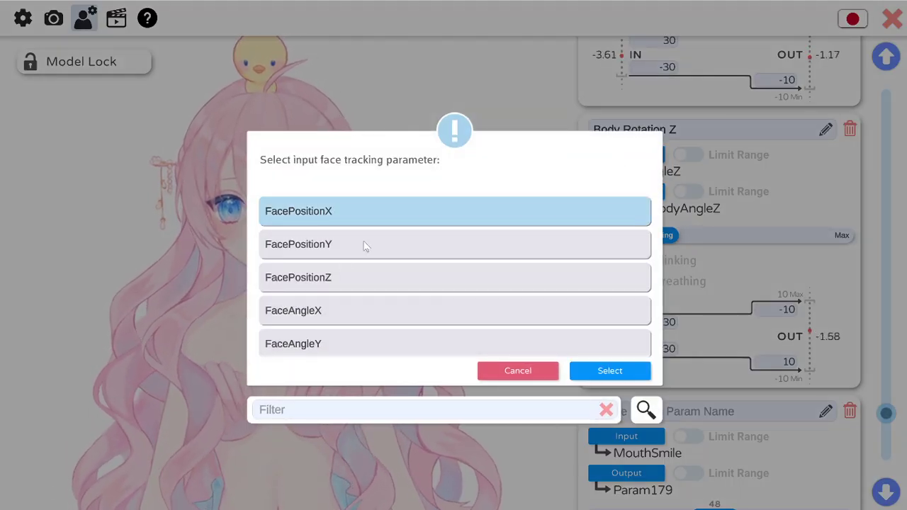
{"action": "left_click", "coordinate": [595, 371]}
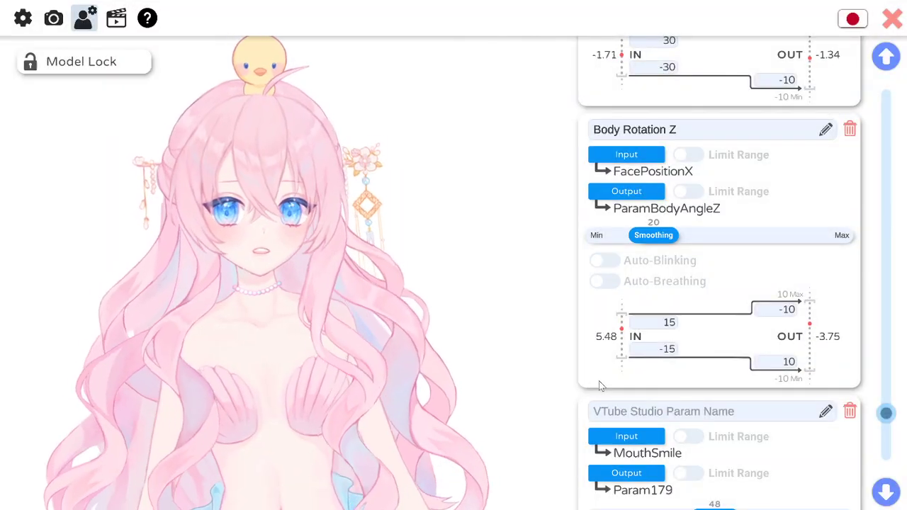
{"action": "left_click", "coordinate": [618, 156]}
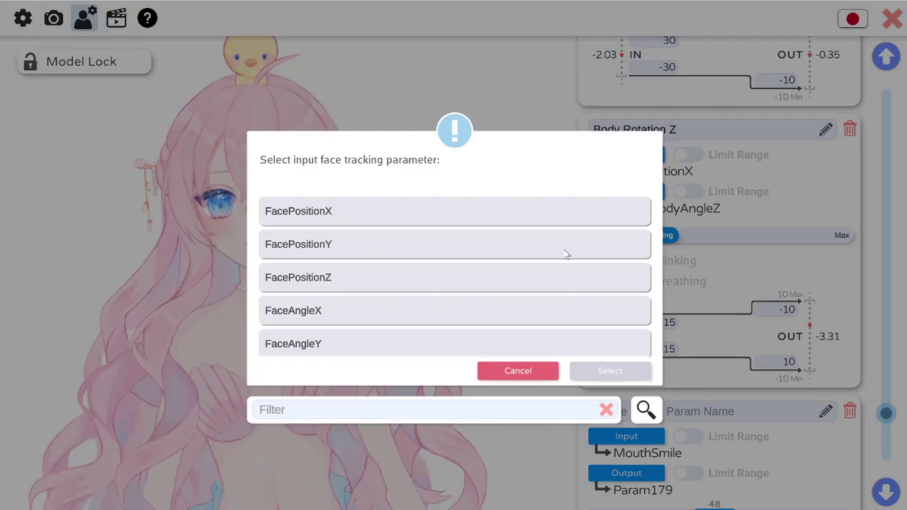
{"action": "scroll", "coordinate": [378, 317], "scroll_direction": "down", "scroll_amount": 1}
{"action": "left_click", "coordinate": [334, 290]}
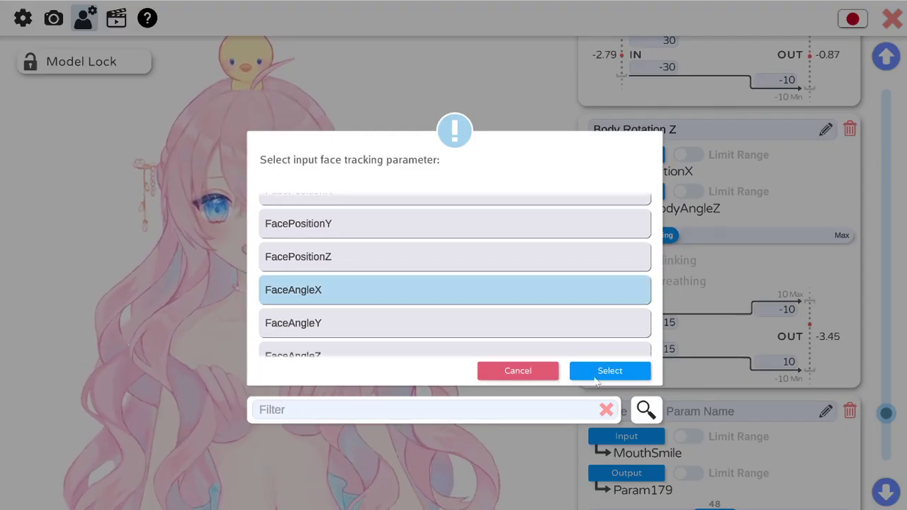
{"action": "left_click", "coordinate": [598, 377]}
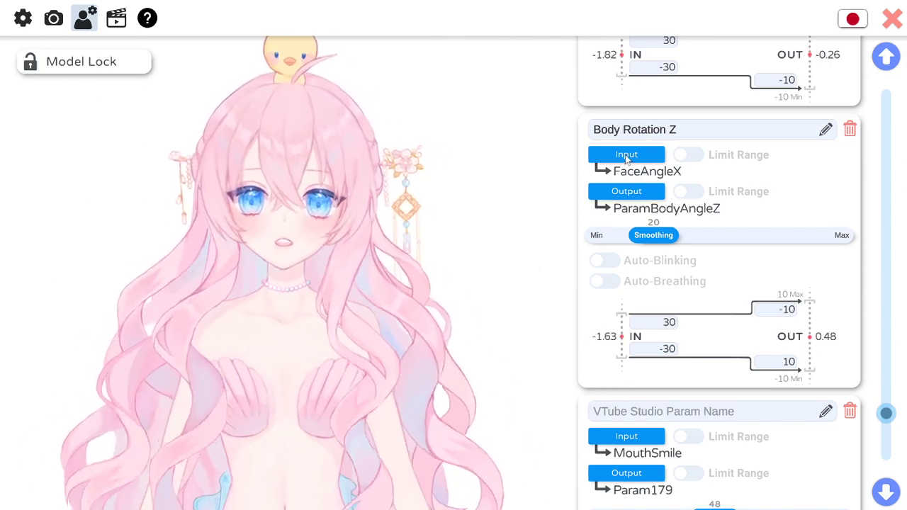
- Choose FaceAngleZ as the face tracking input for Body Rotation Z
{"action": "left_click", "coordinate": [627, 156]}
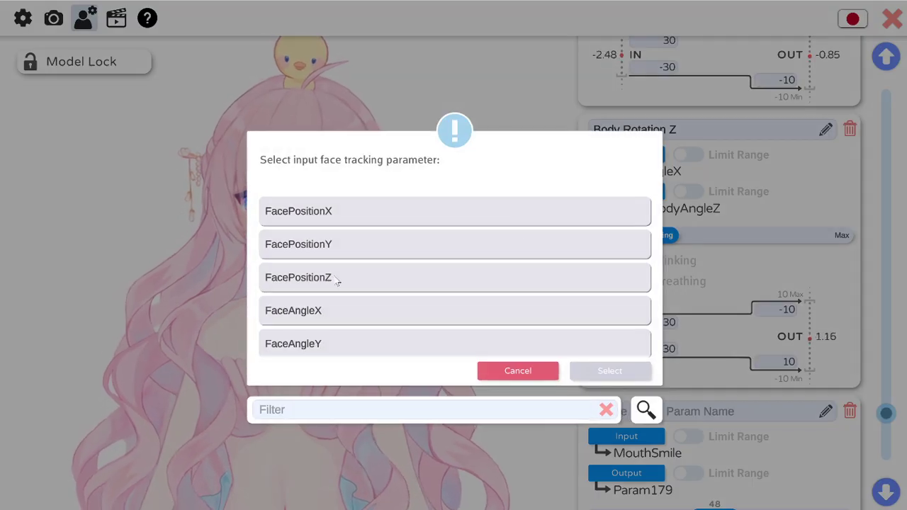
{"action": "left_click_drag", "start_coordinate": [371, 330], "coordinate": [373, 260]}
{"action": "left_click", "coordinate": [377, 323]}
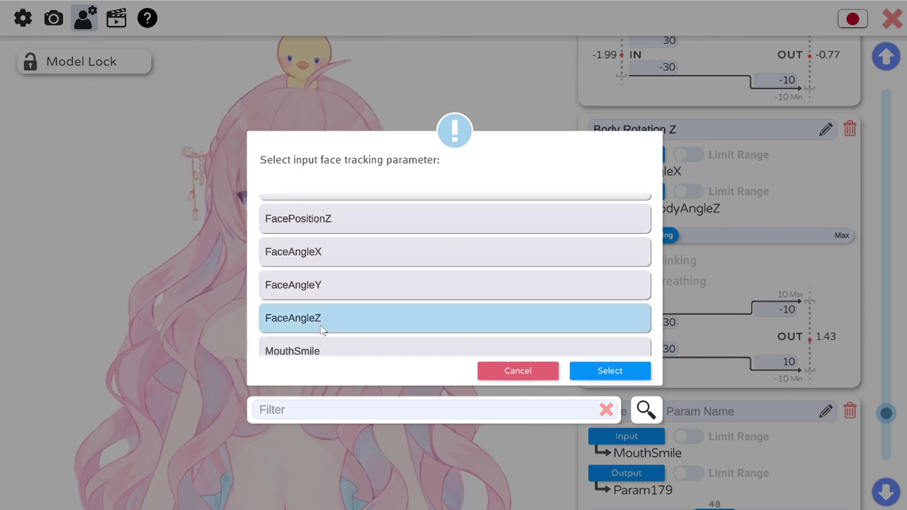
{"action": "left_click", "coordinate": [610, 374]}
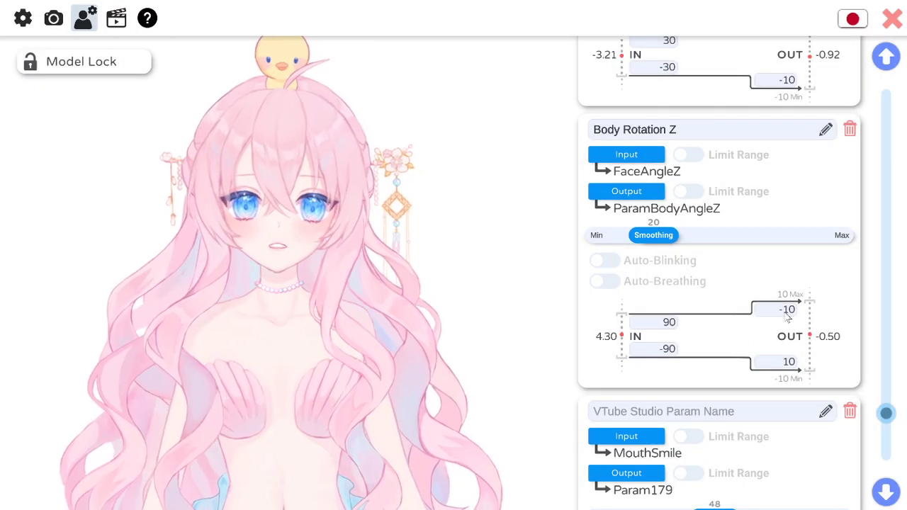
- Add a new blank parameter after the TongueOut entry at the end of the parameter list
{"action": "left_click_drag", "start_coordinate": [818, 432], "coordinate": [811, 217]}
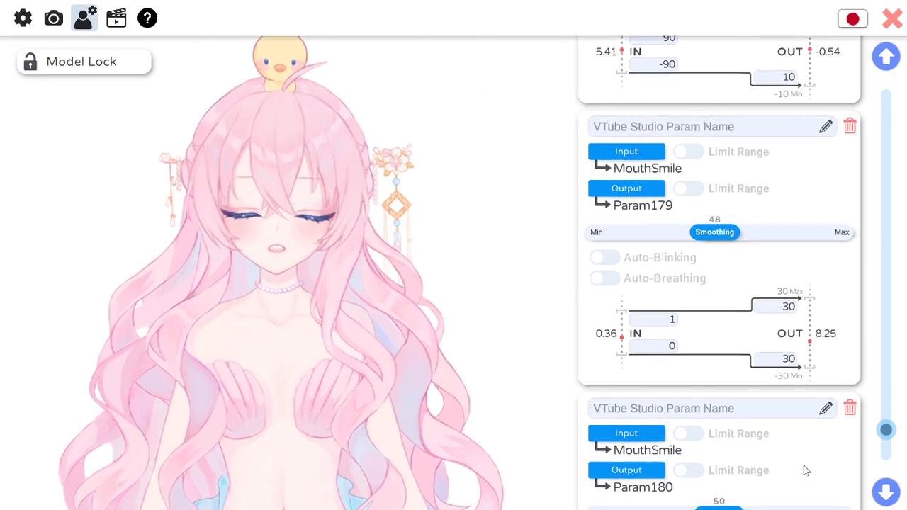
{"action": "left_click_drag", "start_coordinate": [806, 464], "coordinate": [808, 428]}
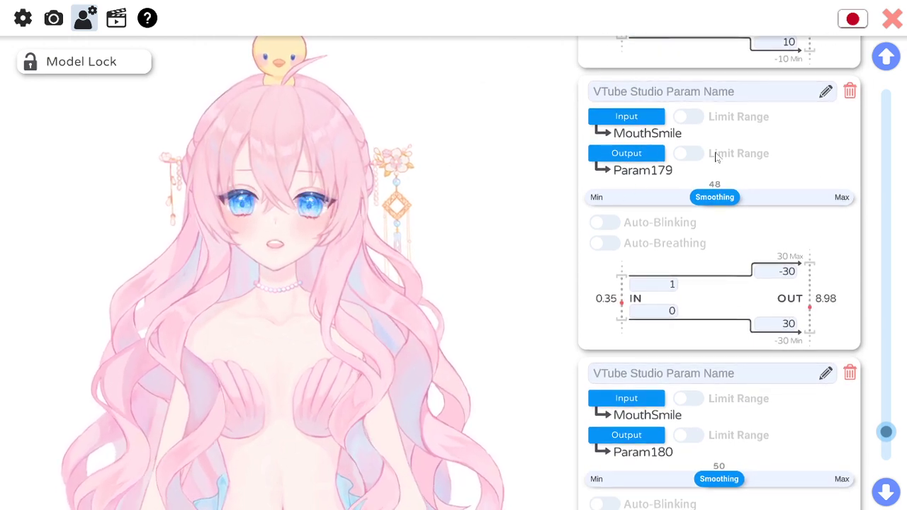
{"action": "left_click", "coordinate": [886, 492]}
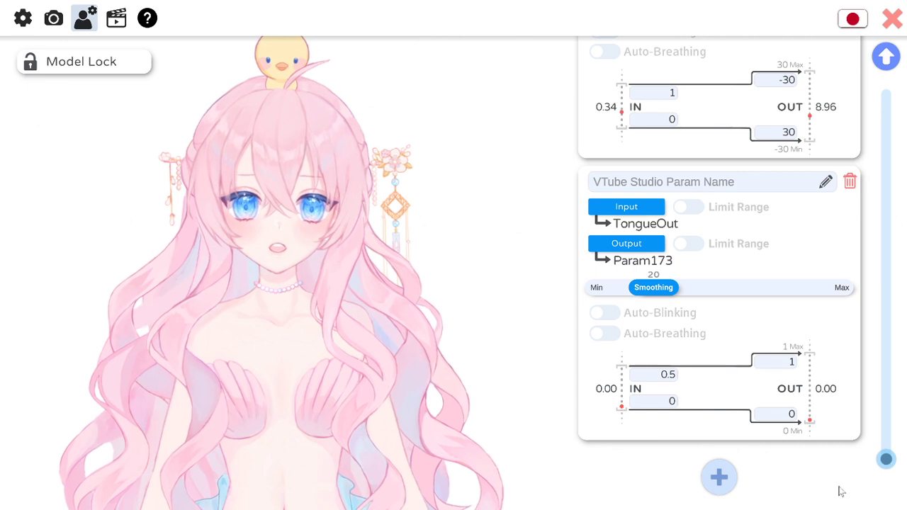
{"action": "left_click", "coordinate": [719, 478]}
{"action": "scroll", "coordinate": [775, 298], "scroll_direction": "down", "scroll_amount": 3}
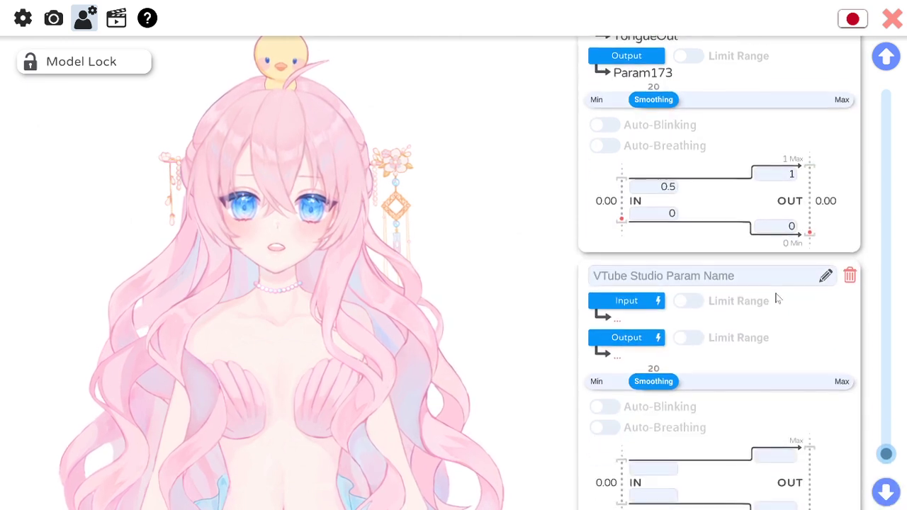
- Browse the available face tracking inputs and Live2D outputs for the blank parameter without choosing any
{"action": "left_click", "coordinate": [634, 279]}
{"action": "left_click_drag", "start_coordinate": [339, 300], "coordinate": [393, 40]}
{"action": "left_click", "coordinate": [519, 372]}
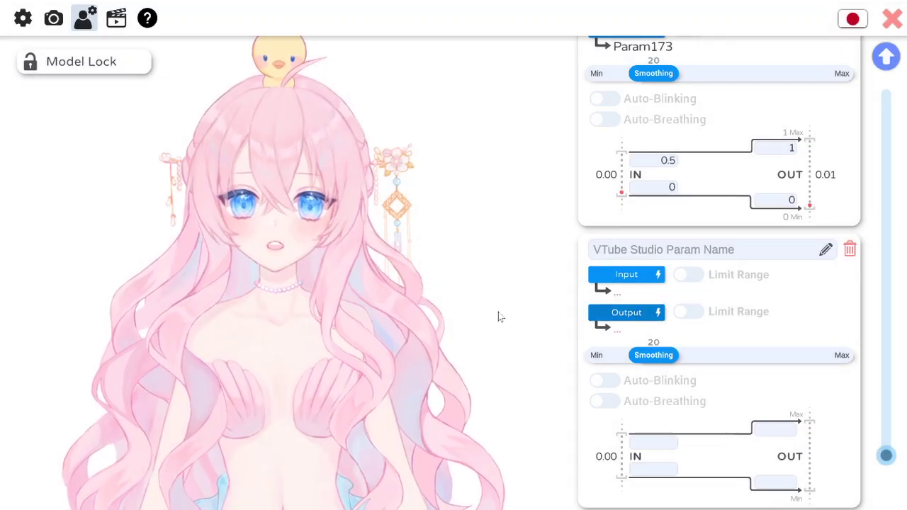
{"action": "left_click", "coordinate": [627, 313]}
{"action": "left_click_drag", "start_coordinate": [421, 312], "coordinate": [384, 106]}
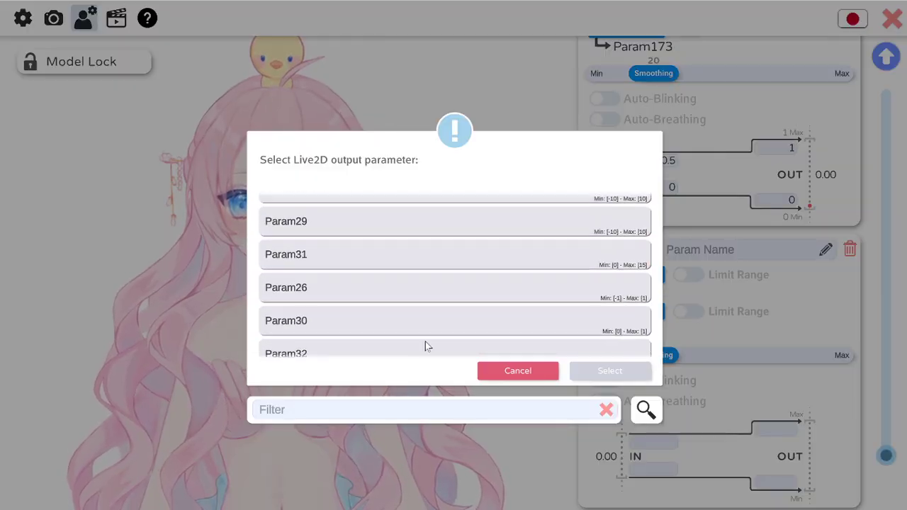
{"action": "left_click", "coordinate": [516, 368]}
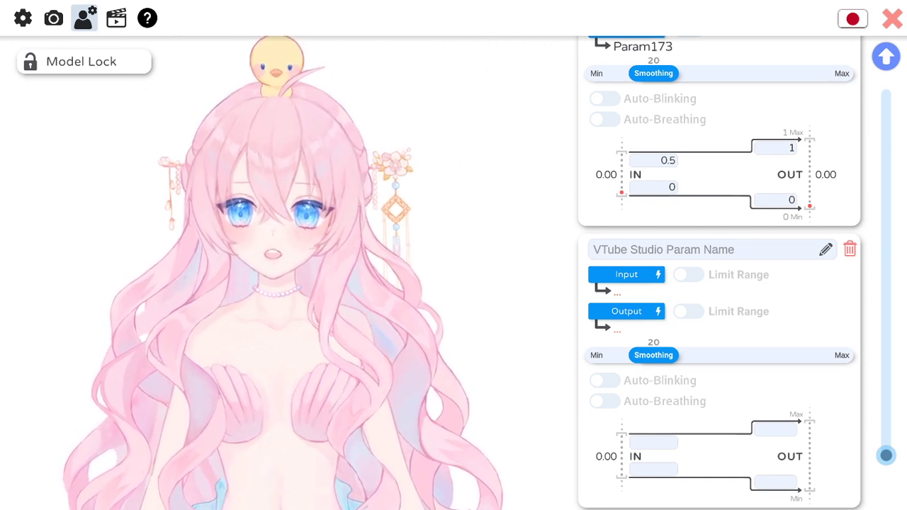
- Return to the Body Rotation Z parameter and view its input and output settings
{"action": "scroll", "coordinate": [730, 413], "scroll_direction": "up", "scroll_amount": 5}
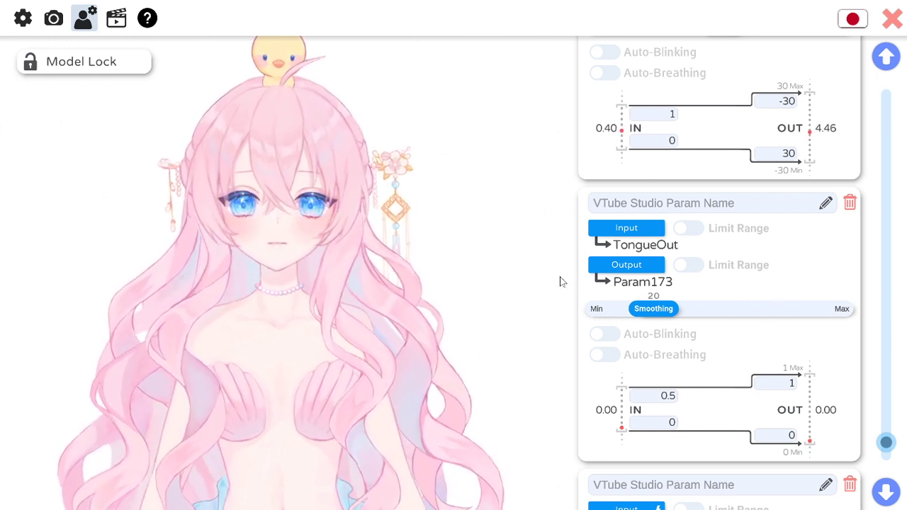
{"action": "left_click_drag", "start_coordinate": [886, 443], "coordinate": [886, 406]}
{"action": "scroll", "coordinate": [754, 236], "scroll_direction": "up", "scroll_amount": 3}
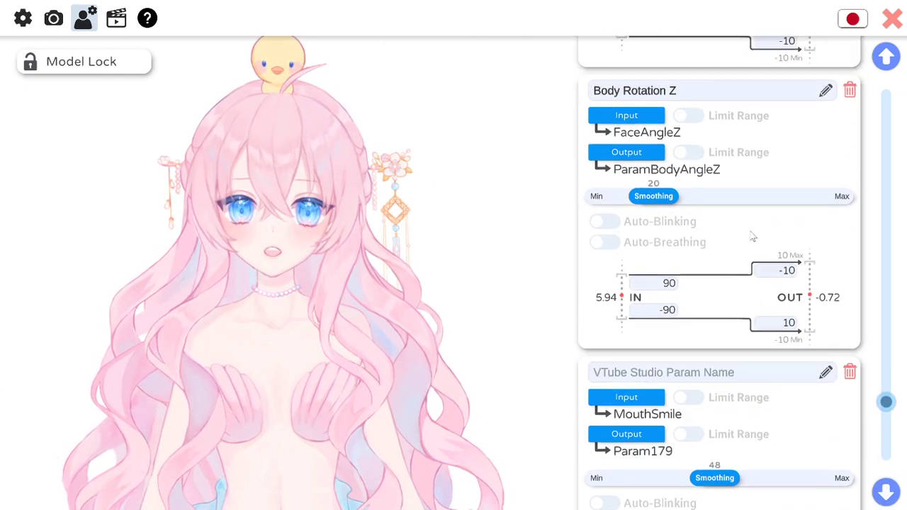